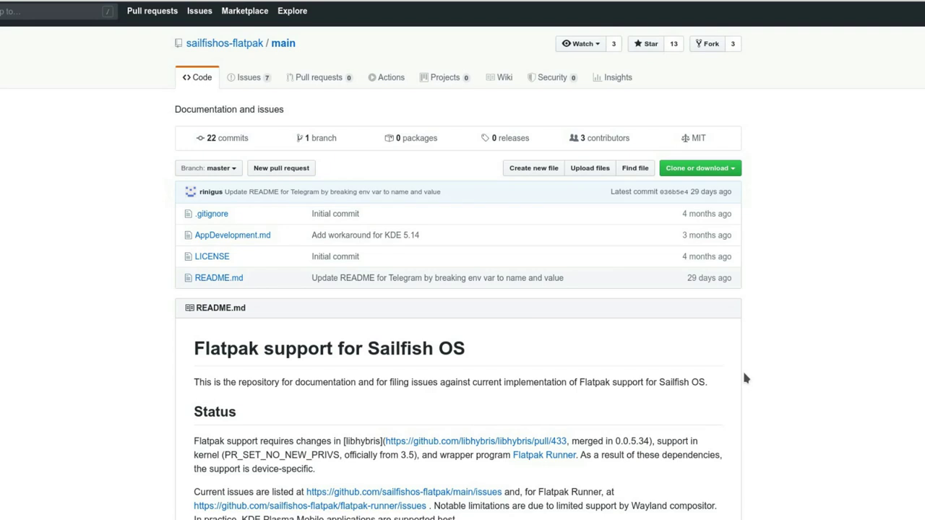
Step: Scroll the README and highlight the libhybris and kernel version requirements
scroll(787, 356, "down", 4)
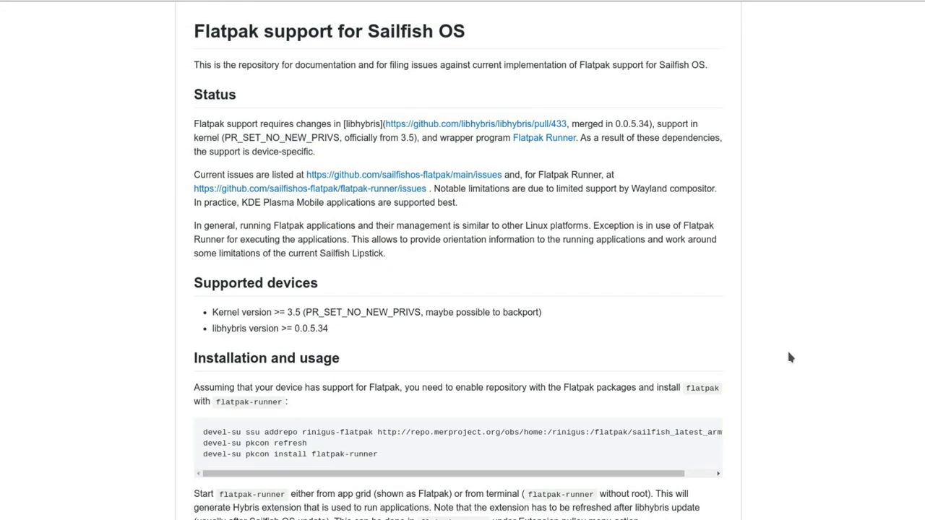
scroll(790, 357, "down", 1)
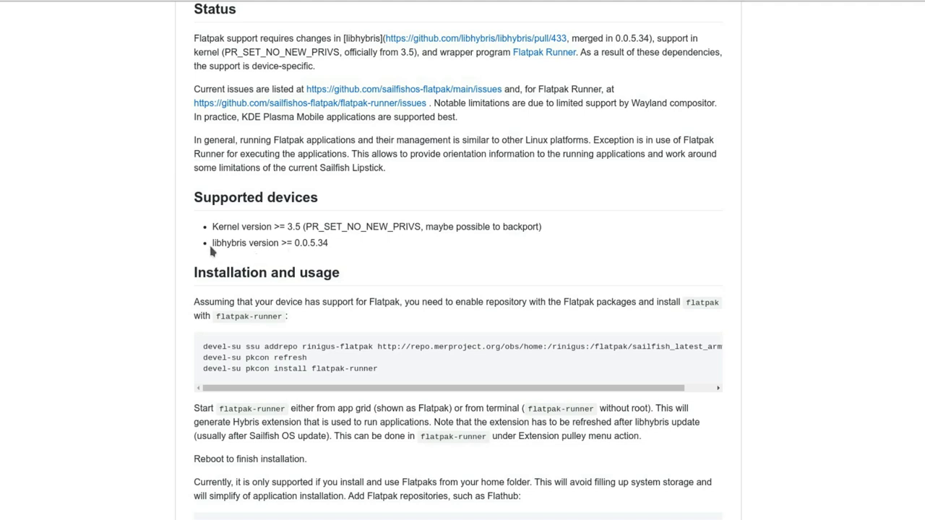
left_click_drag(211, 244, 367, 244)
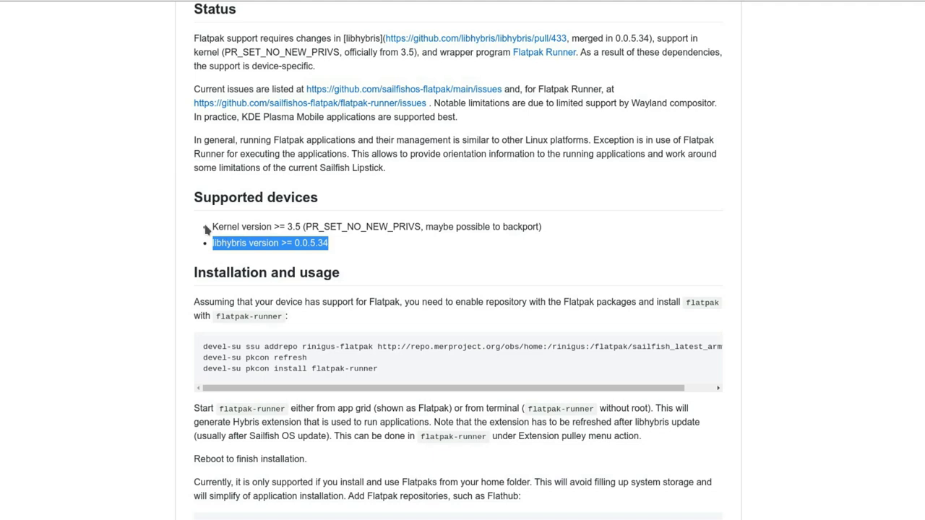
left_click_drag(208, 229, 578, 237)
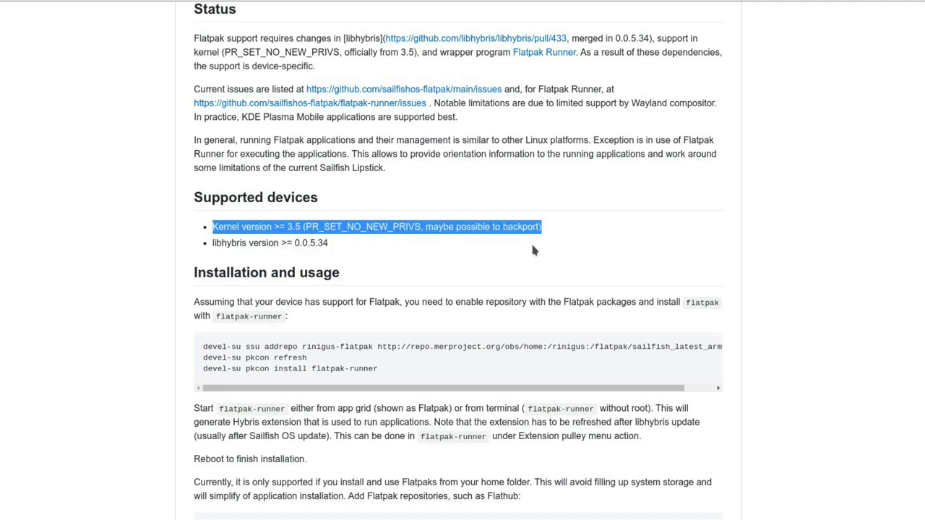
left_click(508, 253)
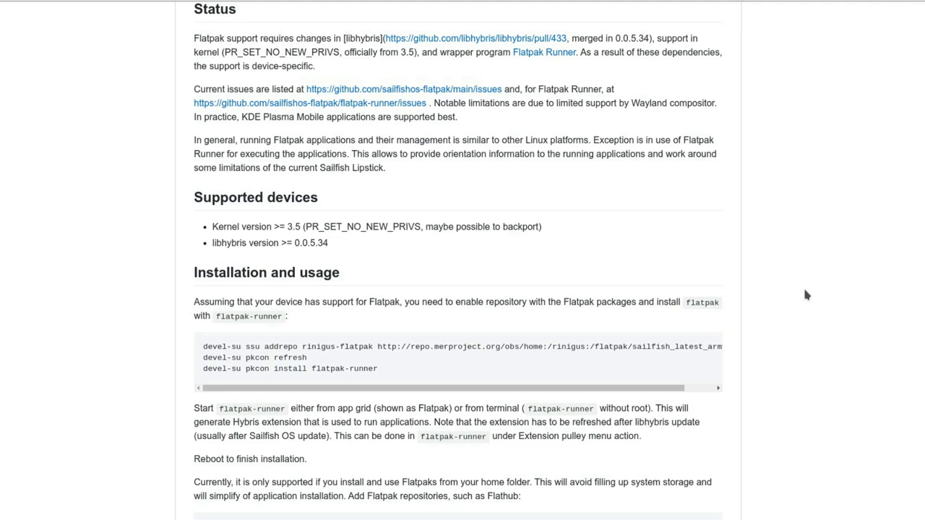
Step: Scroll further and highlight the devel-su pkcon refresh command
scroll(804, 290, "down", 1)
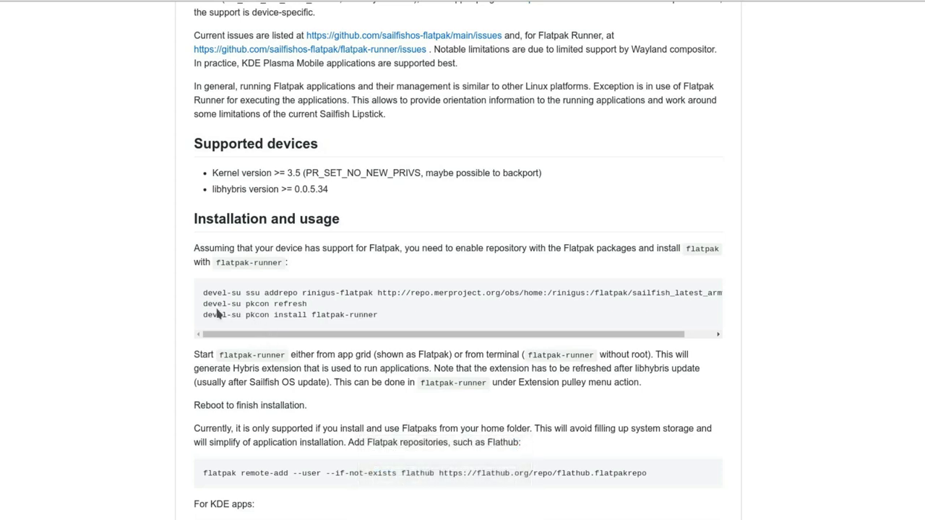
left_click_drag(205, 303, 334, 306)
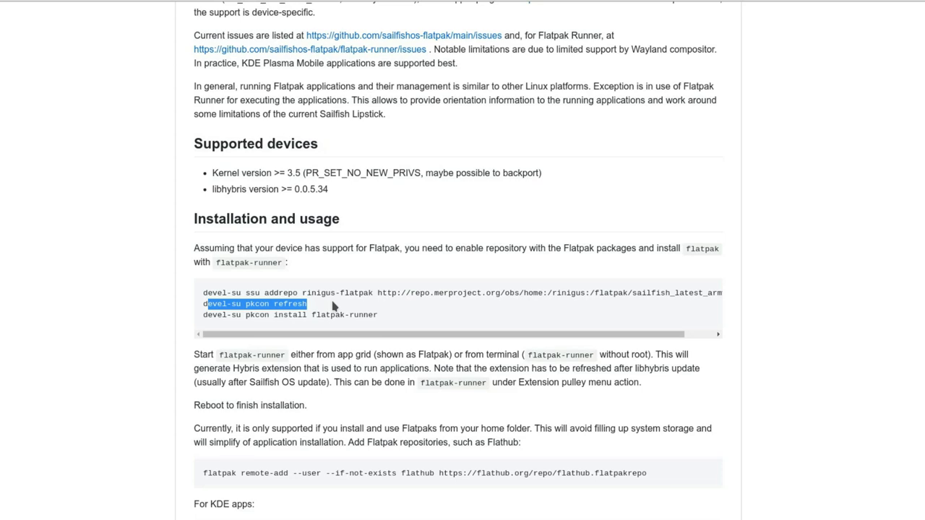
left_click(334, 307)
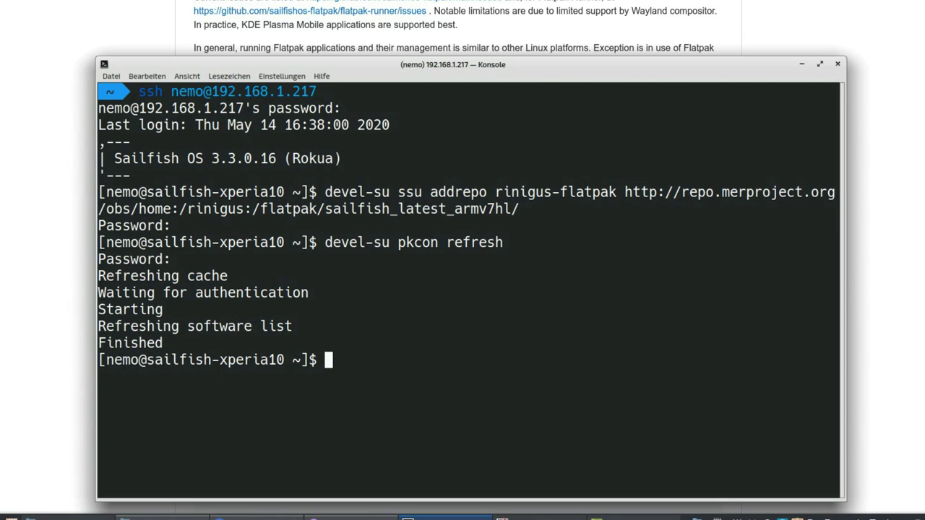
Step: Run devel-su pkcon install flatpak-runner on the phone, fixing the misspelled package name
type("devel-su pkcon in")
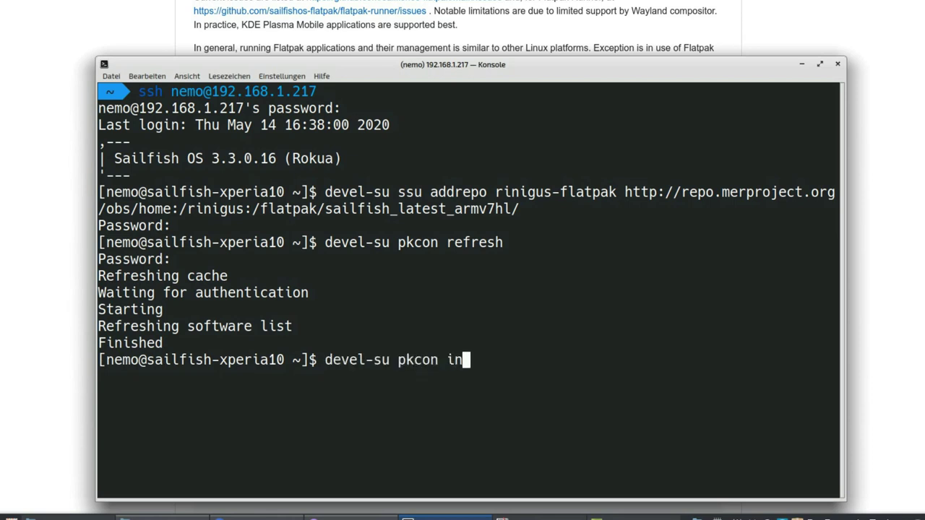
type("stall flatp")
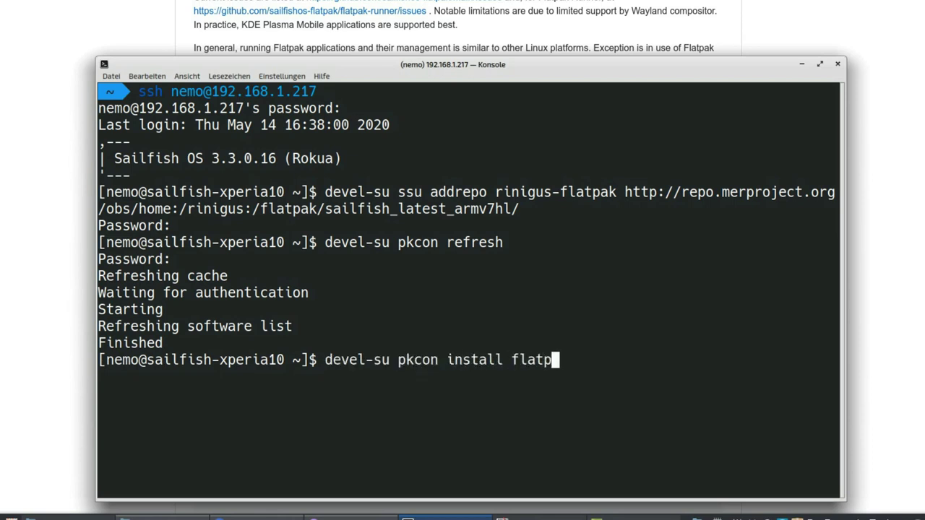
type("ka-ru")
key("BackSpace")
key("BackSpace")
key("BackSpace")
key("BackSpace")
key("BackSpace")
type("ak-runner")
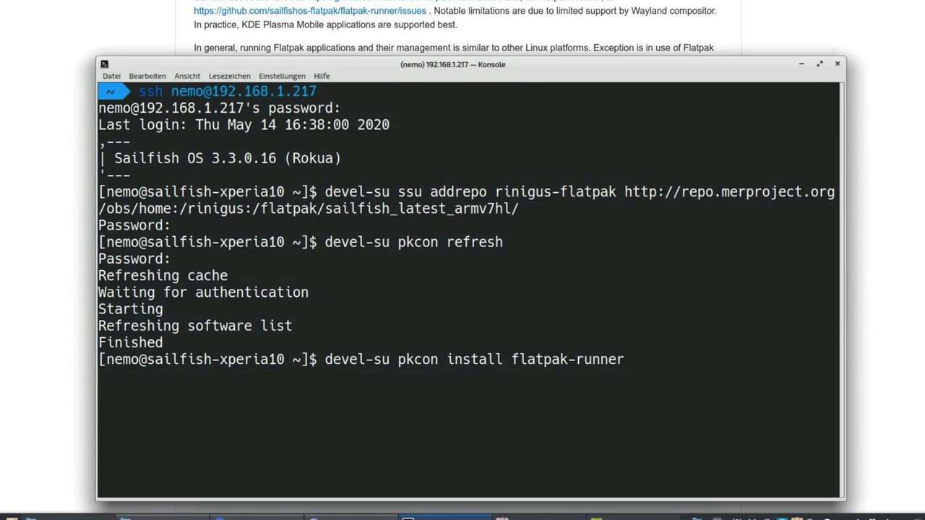
key("Return")
key("Return")
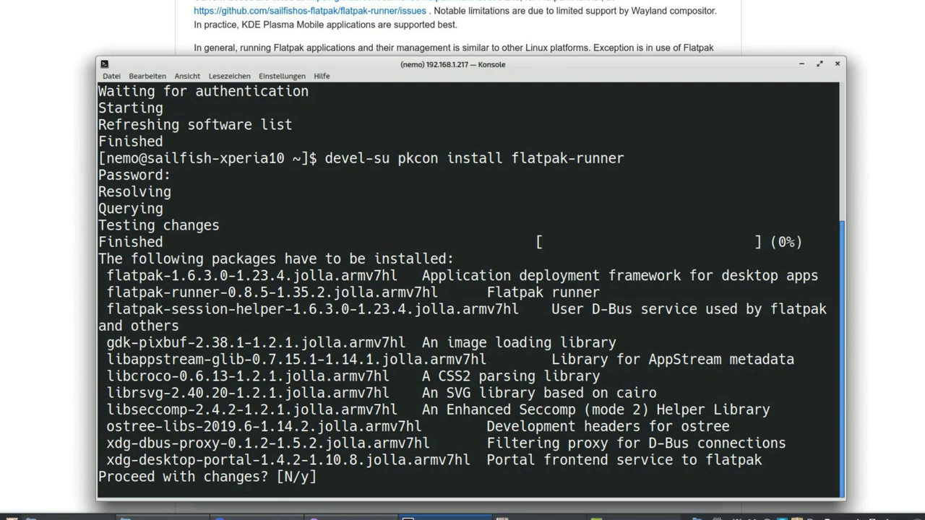
Step: Confirm the package installation with y and return to the README's Installation and usage section
type("y")
key("Return")
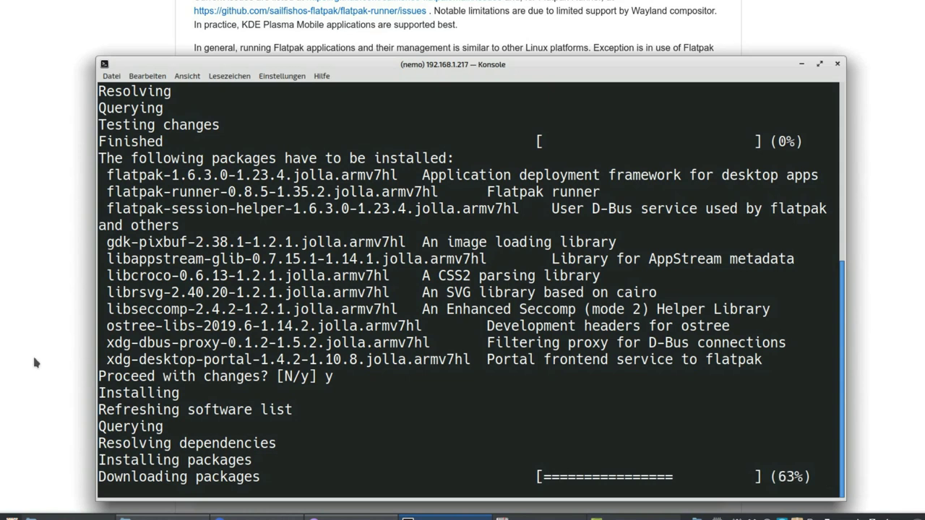
left_click(38, 296)
scroll(152, 294, "down", 3)
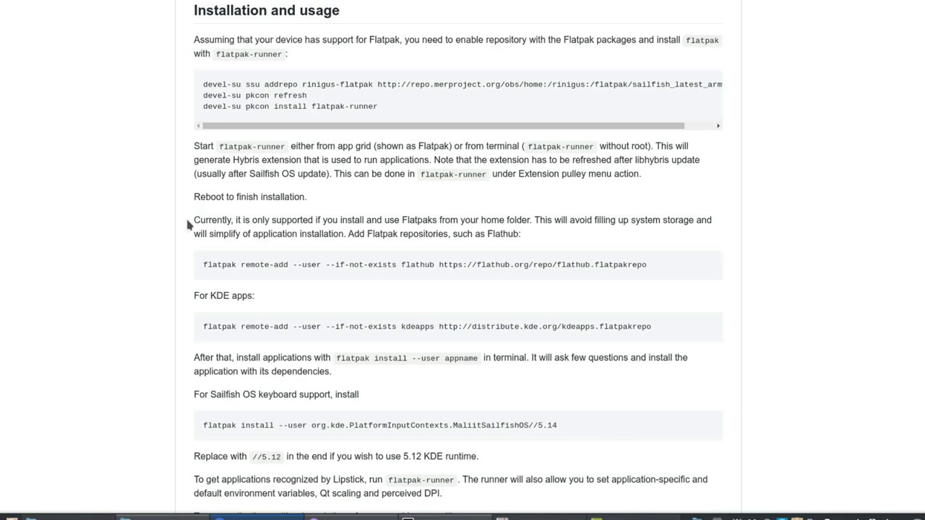
Step: Highlight the reboot note and select the whole flatpak remote-add flathub command line
left_click_drag(193, 196, 332, 203)
triple_click(549, 265)
key("ctrl+c")
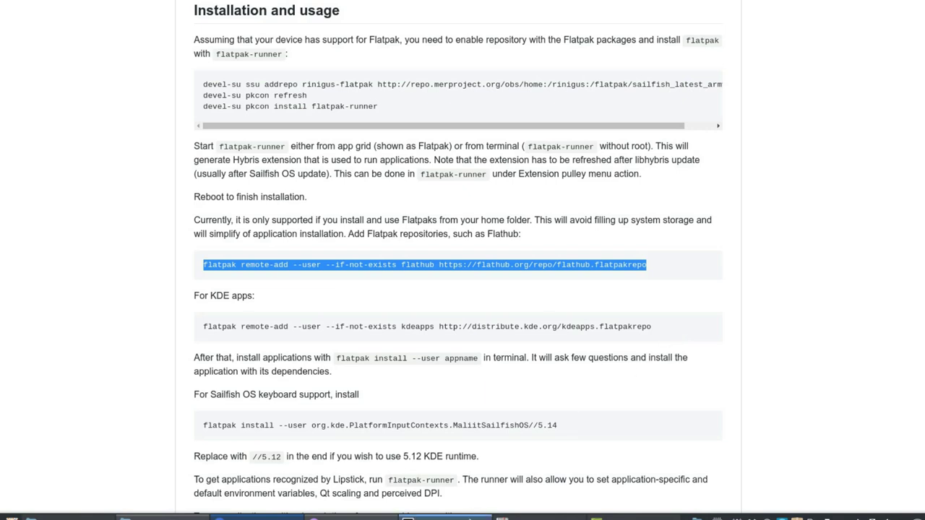
left_click(448, 516)
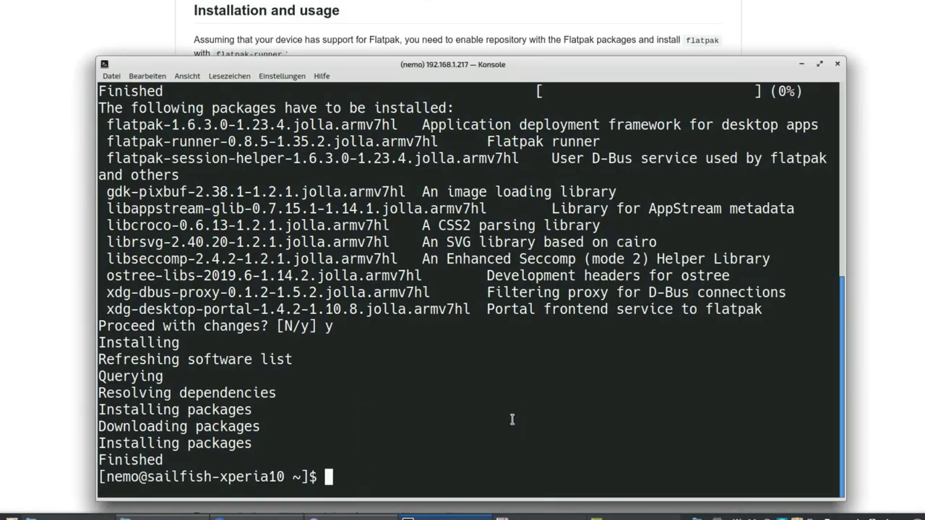
Step: Reboot the phone with devel-su reboot, which closes the SSH connection
type("r")
key("BackSpace")
type("devel-su reb")
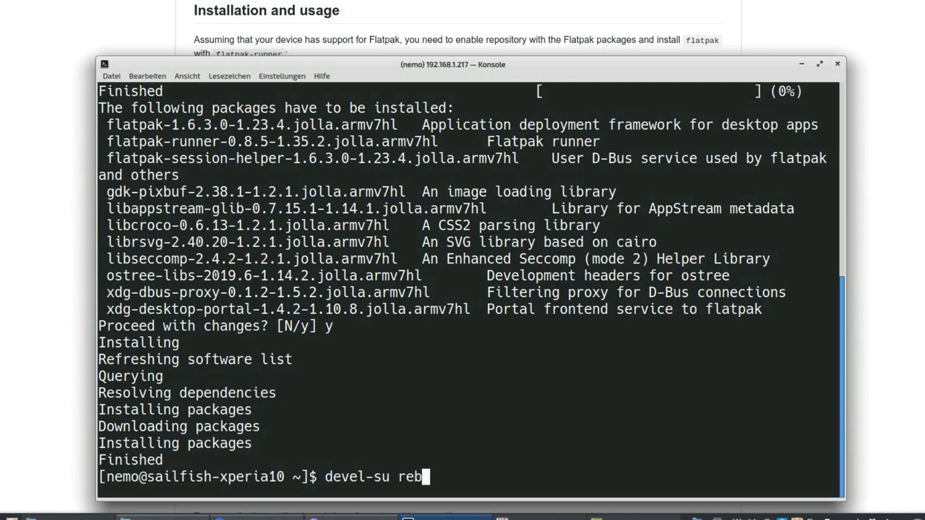
type("oot")
key("Return")
key("Return")
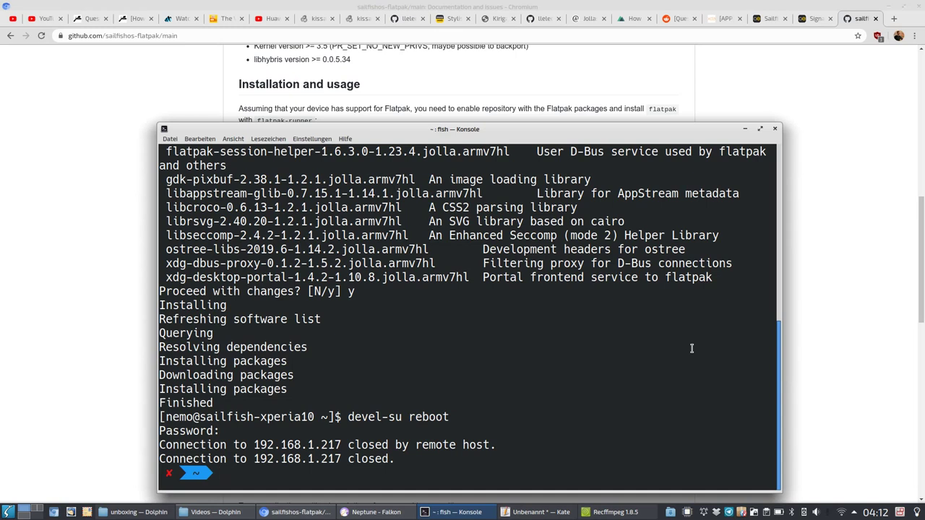
Step: Copy the highlighted Flathub remote-add command from the README with Kopieren
left_click(663, 11)
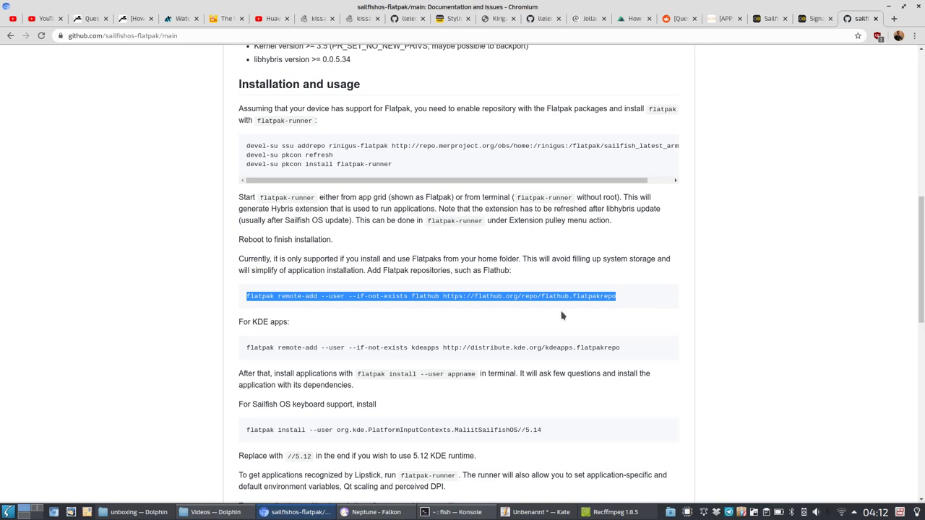
right_click(522, 296)
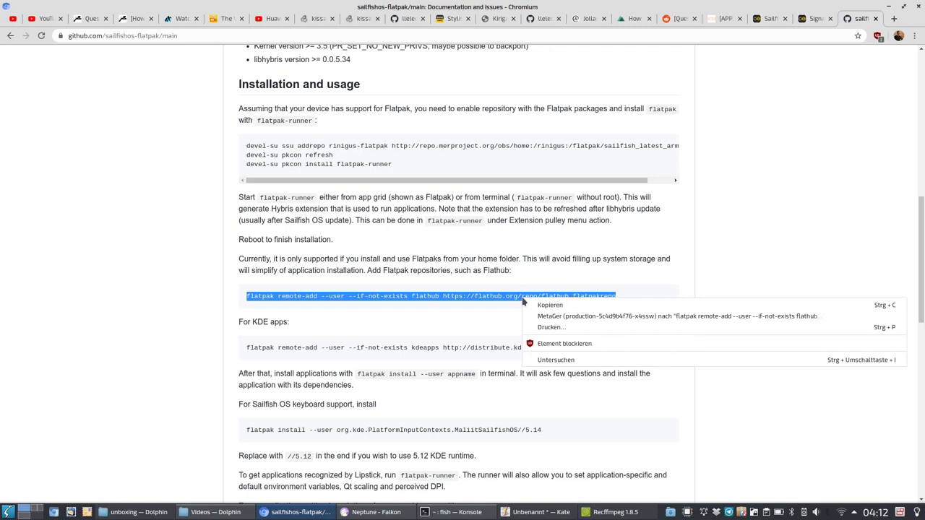
left_click(530, 305)
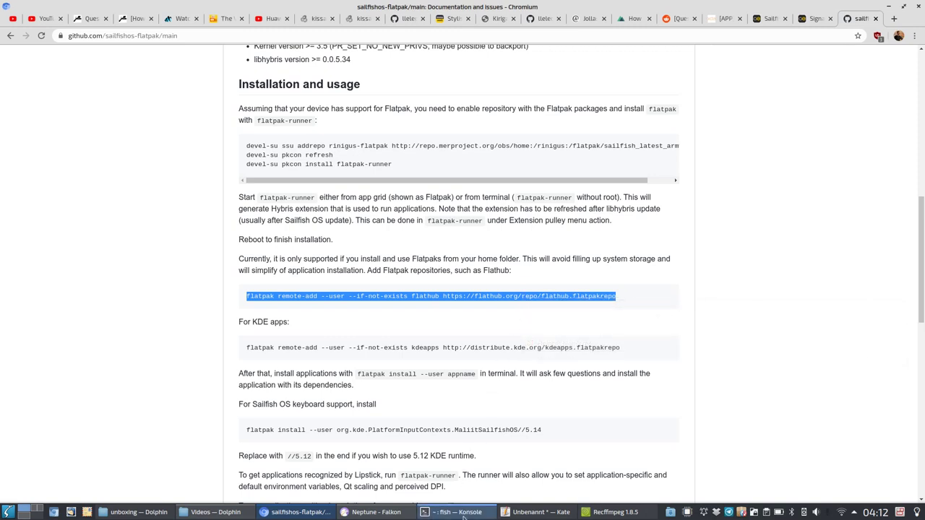
mouse_move(466, 508)
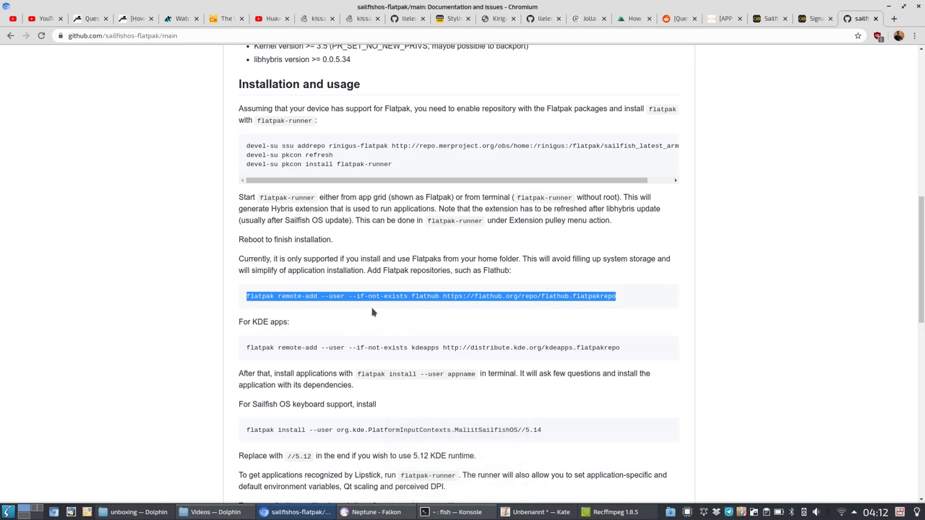
key("alt+Tab")
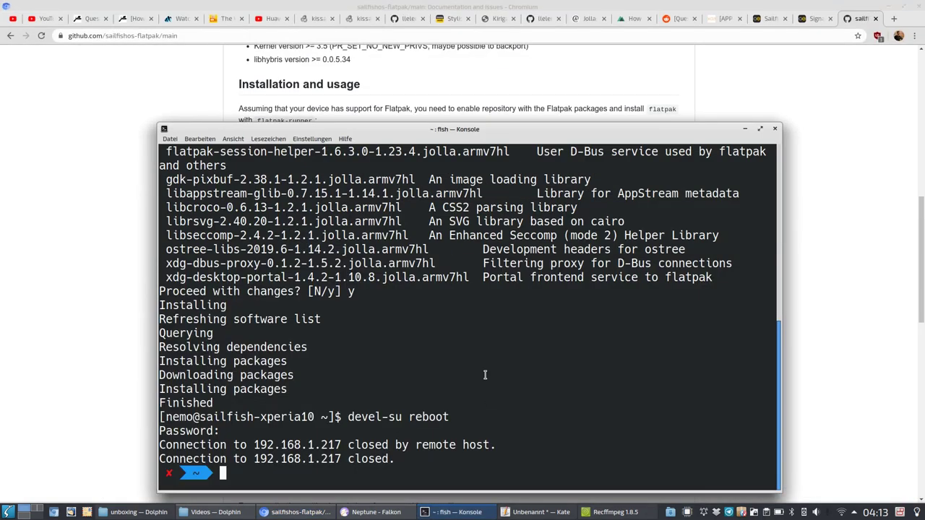
Step: Reconnect to the phone over SSH and run the pasted flatpak remote-add flathub command
key("Up")
key("Return")
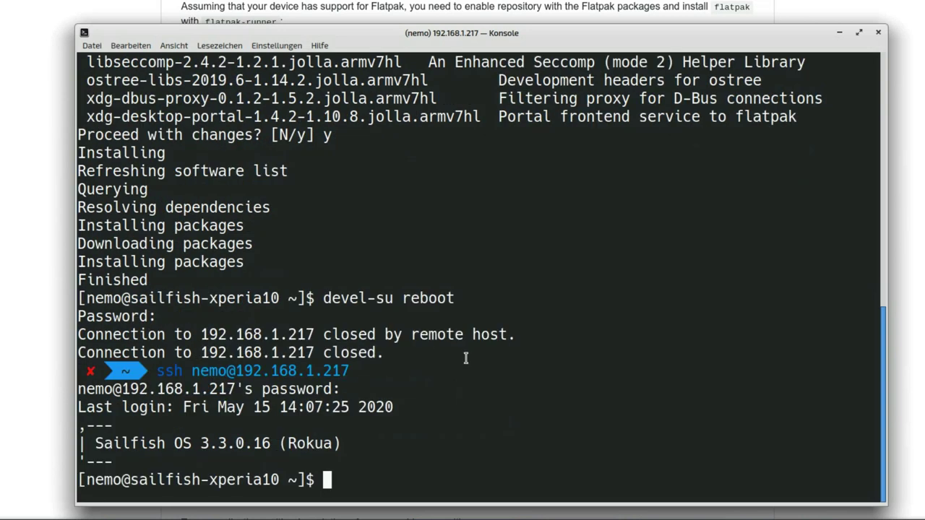
key("ctrl+shift+v")
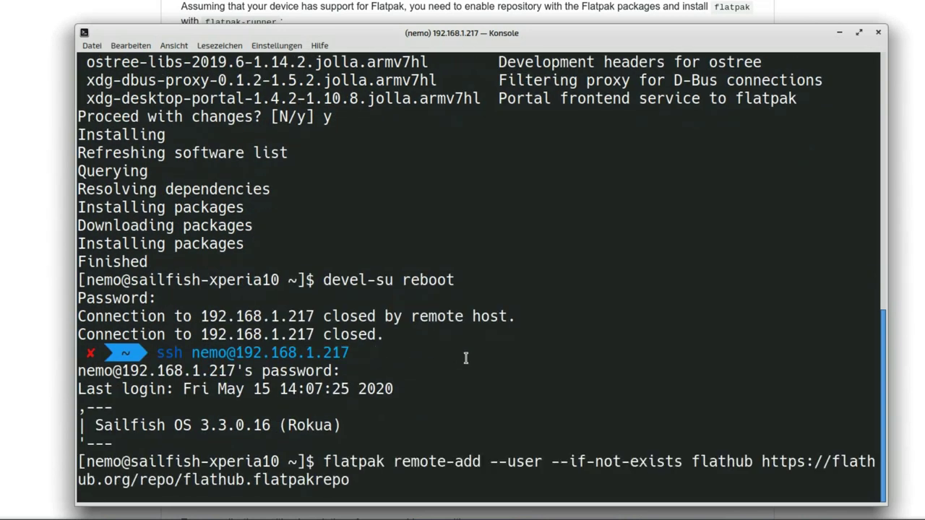
key("Return")
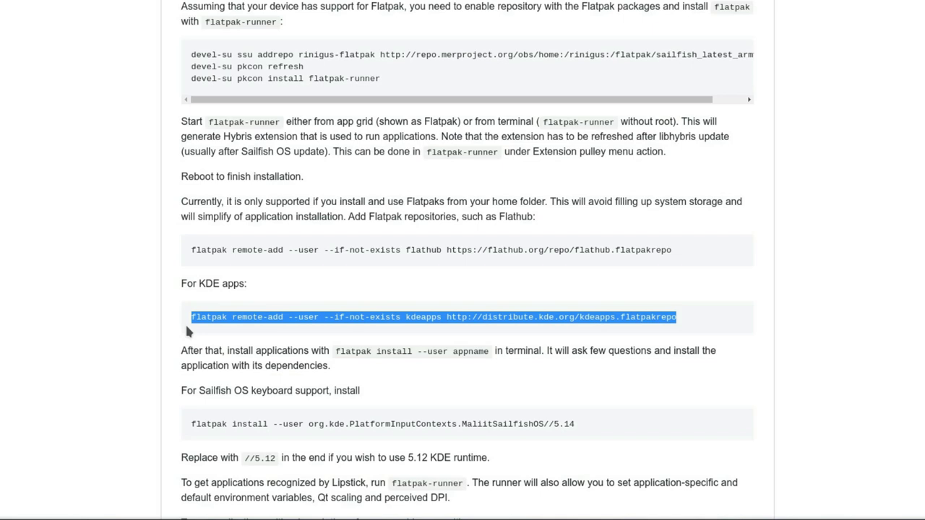
Step: Run the pasted kdeapps remote-add command, then rerun it from history after it hung
key("alt+Tab")
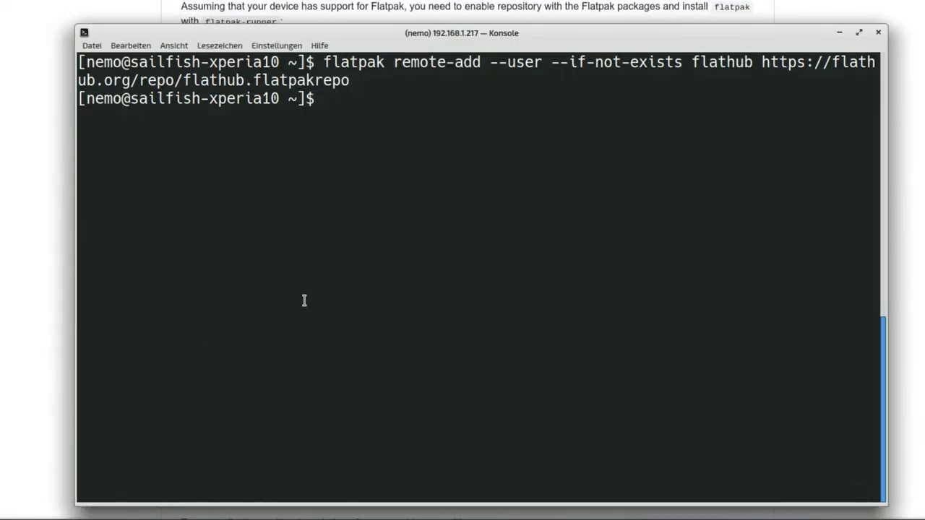
type("flatpak remote-add --user --if-not-exists kdeapps http://distribute.kde.org/kdeapps.flatpakrepo")
key("Return")
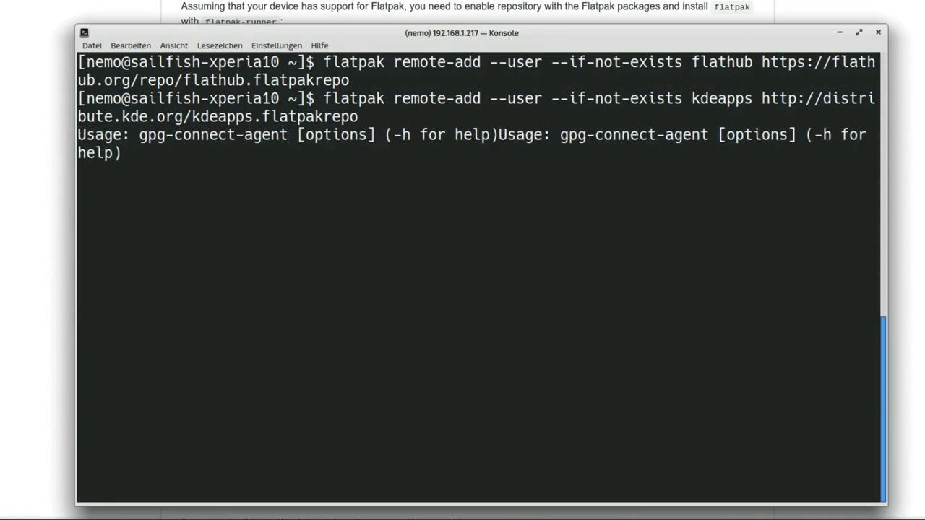
key("Up")
key("BackSpace")
key("BackSpace")
key("BackSpace")
key("Return")
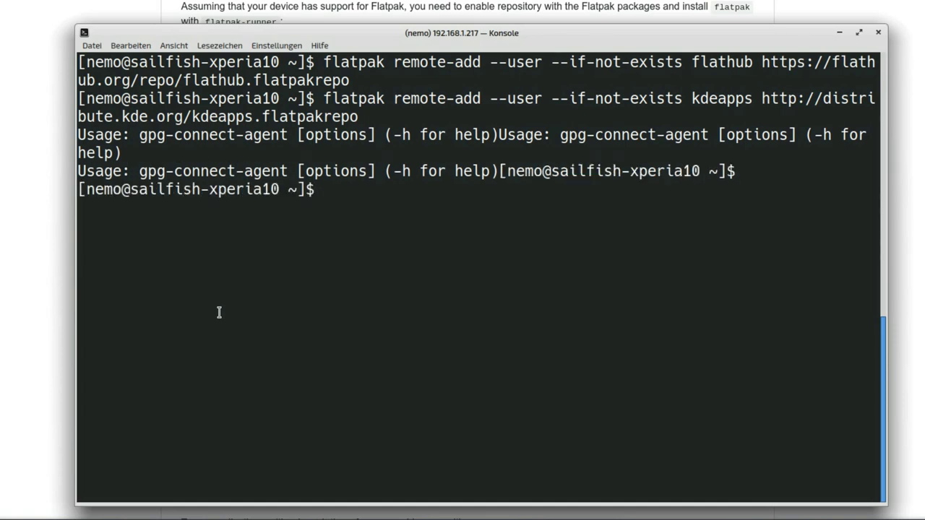
key("Up")
key("Return")
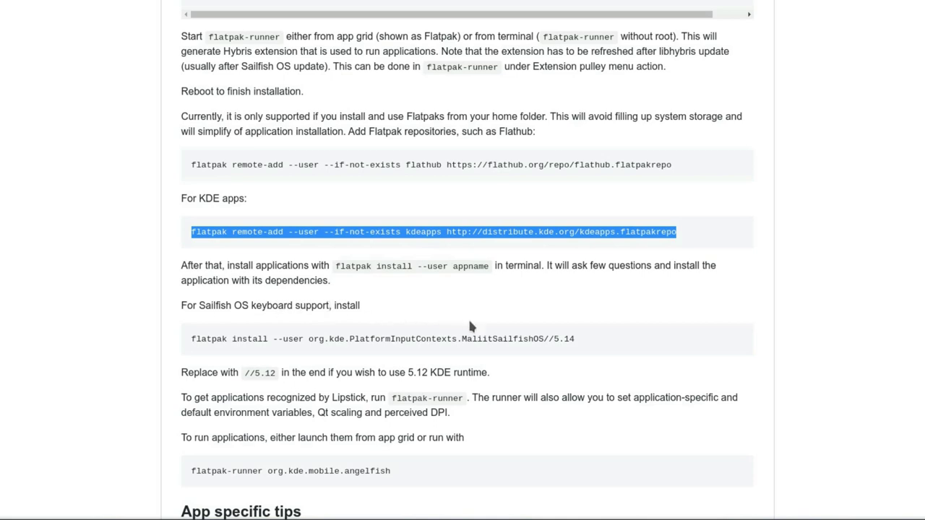
Step: Select the full flatpak install --user MaliitSailfishOS//5.14 line, noting the 5.14 versus 5.12 versions
left_click_drag(583, 338, 417, 338)
left_click(544, 335)
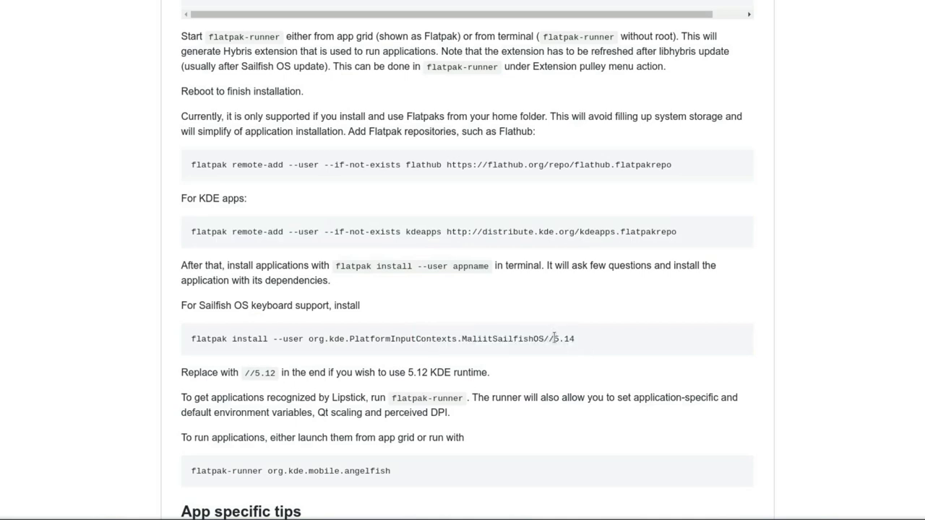
left_click_drag(554, 338, 569, 337)
left_click_drag(249, 372, 276, 376)
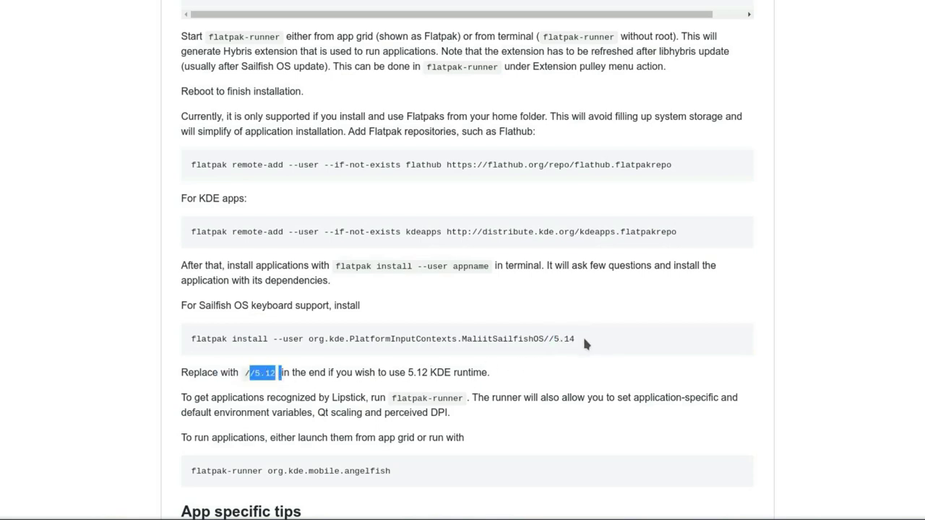
left_click_drag(585, 341, 190, 342)
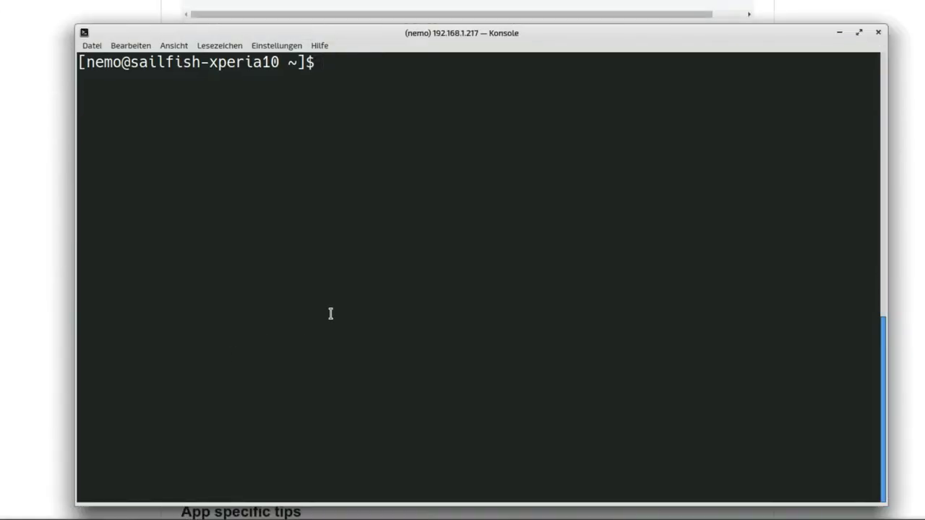
Step: Install MaliitSailfishOS//5.14 from flathub, answering Y to both prompts, then clear the terminal
type("flatpak install --user org.kde.PlatformInputContexts.MaliitSailfishOS//5.14")
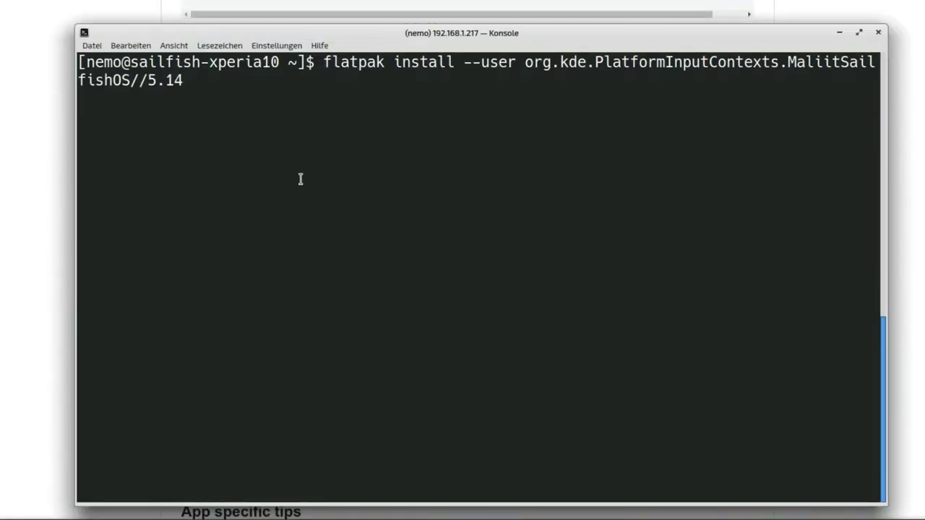
key("Home")
key("End")
key("Return")
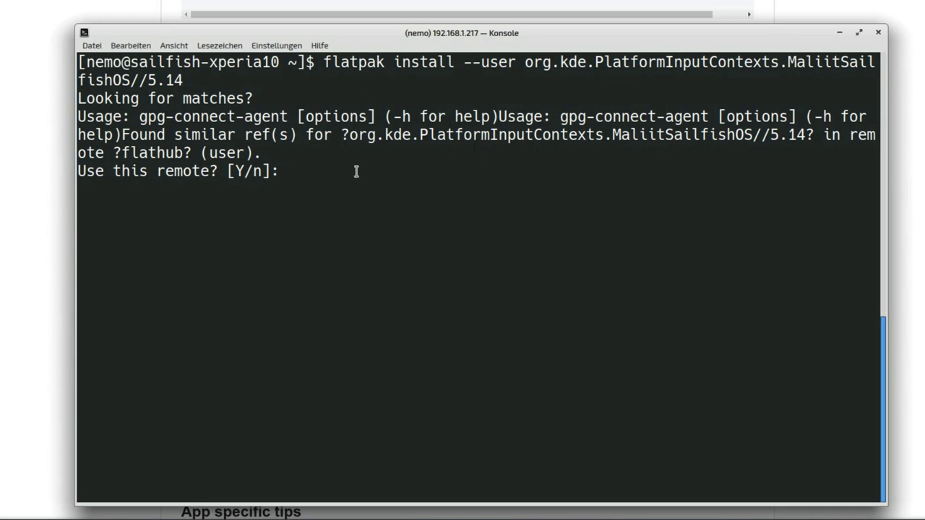
type("Y")
key("Return")
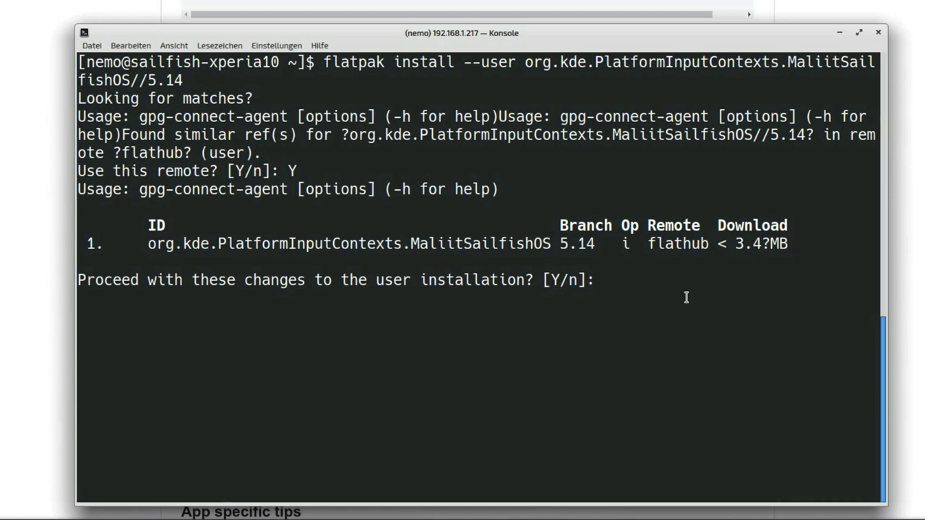
type("Y")
key("Return")
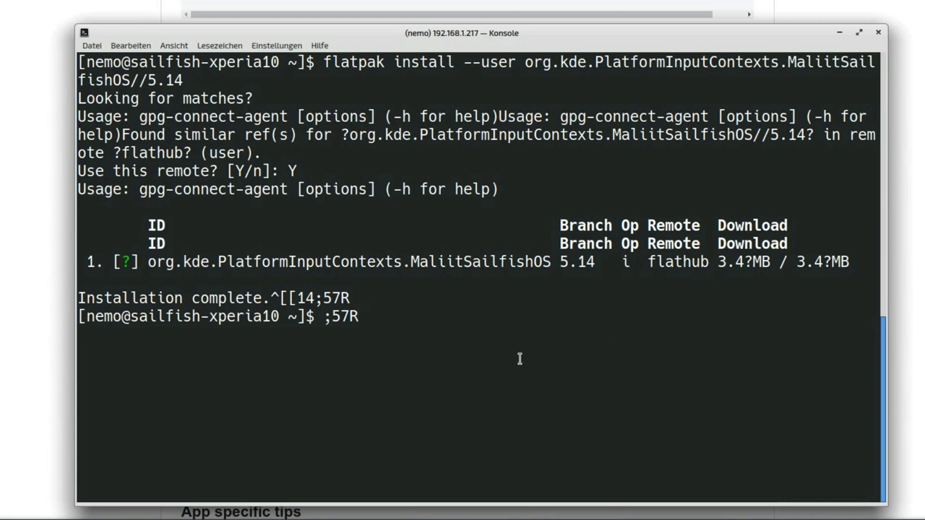
key("ctrl+l")
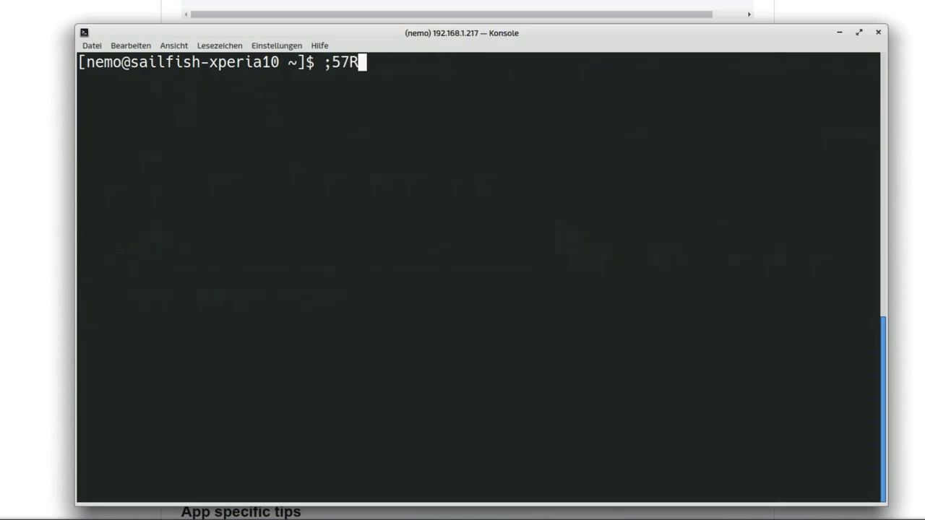
key("BackSpace")
key("BackSpace")
key("BackSpace")
key("BackSpace")
Step: Select the org.kde.mobile.angelfish app id in the README and run flatpak install org.kde.mobile.angelfish
key("alt+Tab")
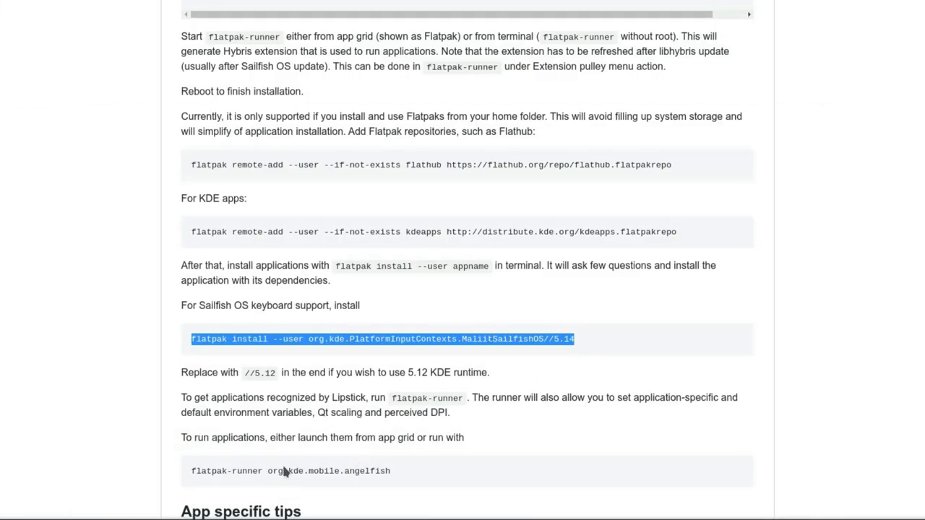
left_click_drag(266, 470, 402, 470)
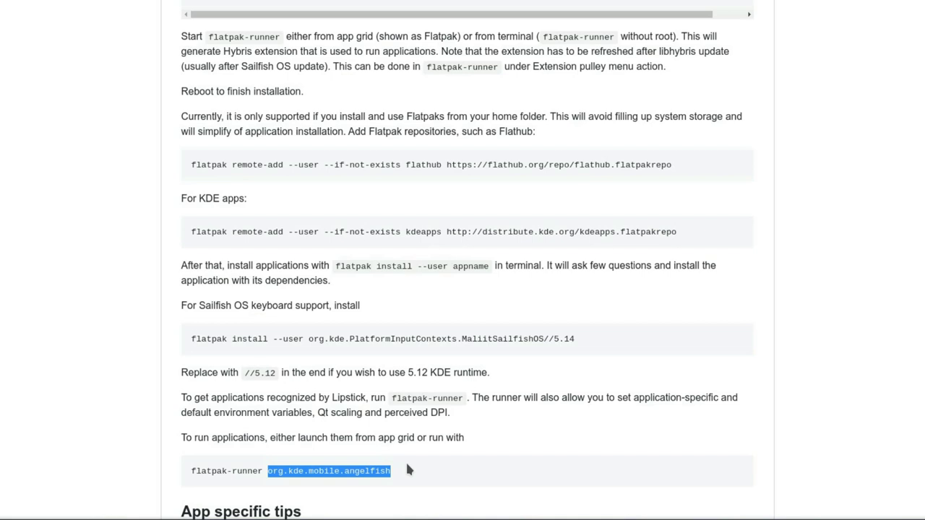
key("alt+Tab")
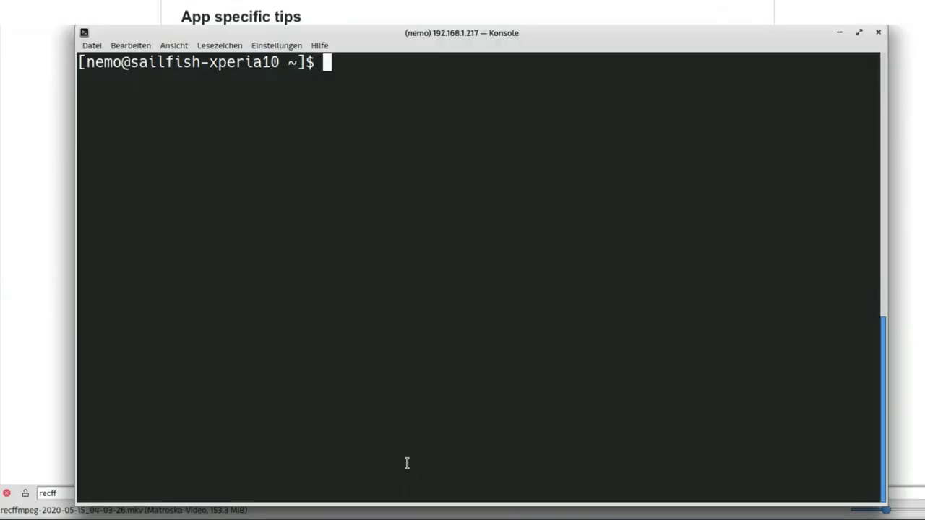
type("flatpak install org.kde.mobile.angelfish")
key("Return")
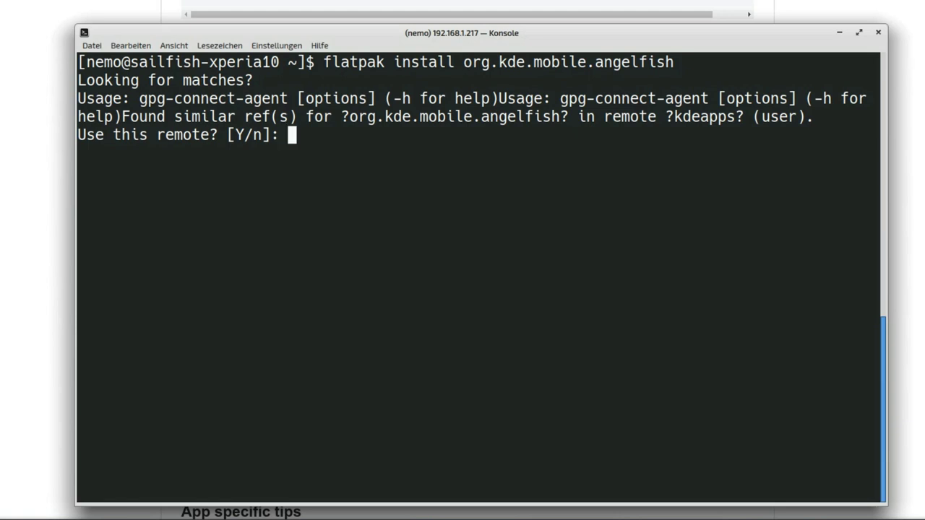
Step: Confirm the kdeapps remote, the required KDE 5.14 runtime, and installing the four listed packages
type("Y")
key("Return")
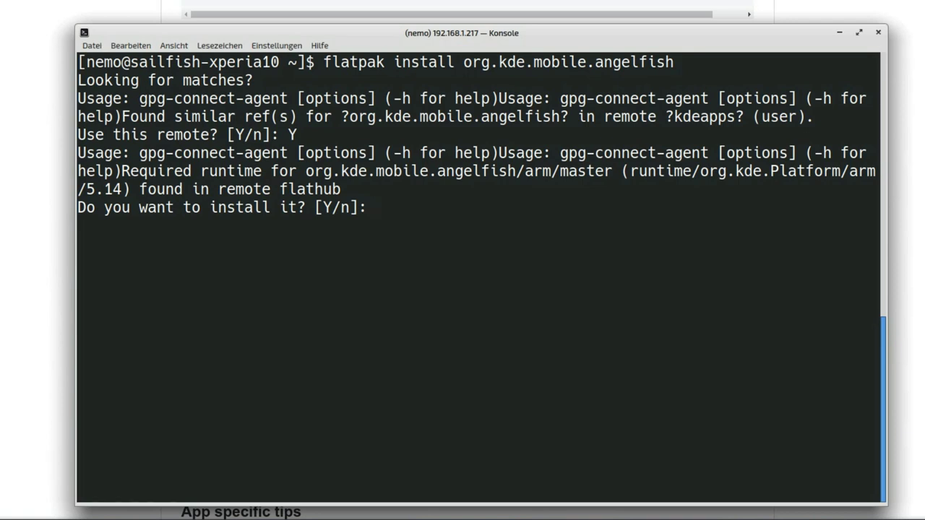
type("Y")
key("Return")
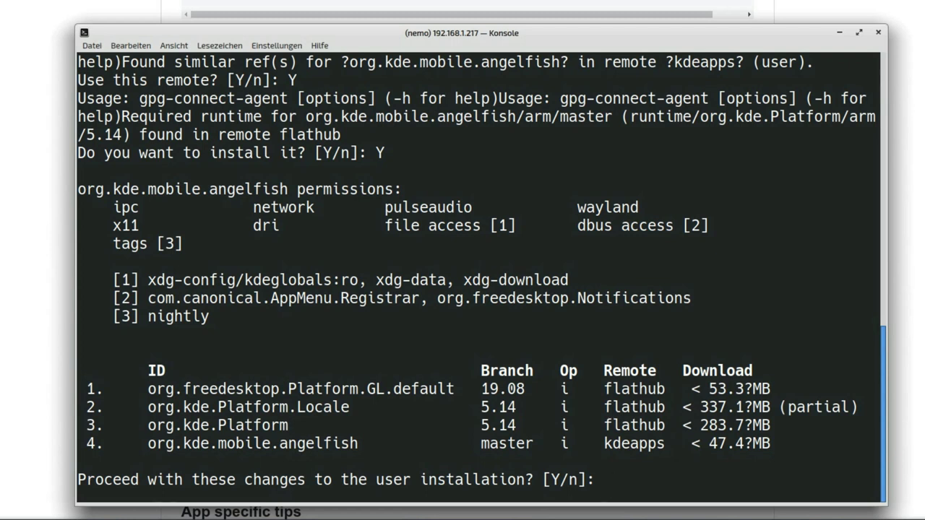
left_click_drag(480, 425, 516, 427)
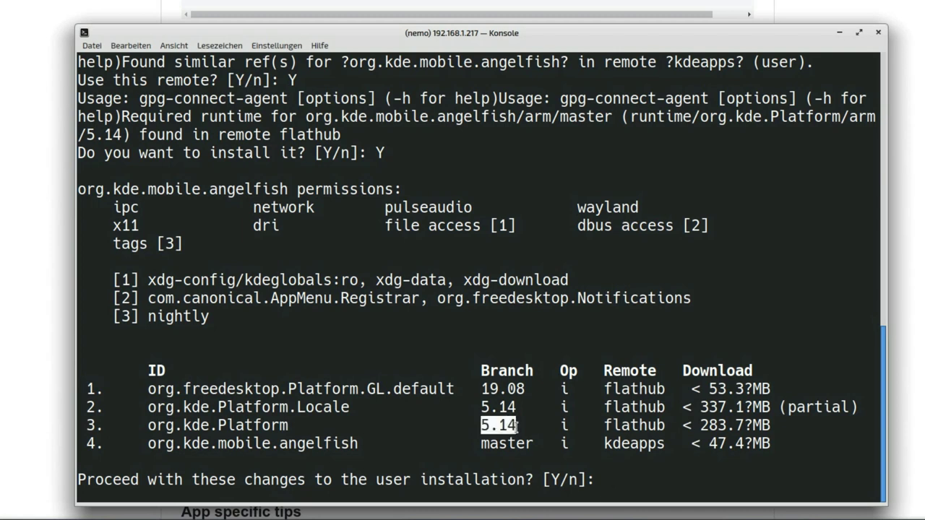
left_click(338, 443)
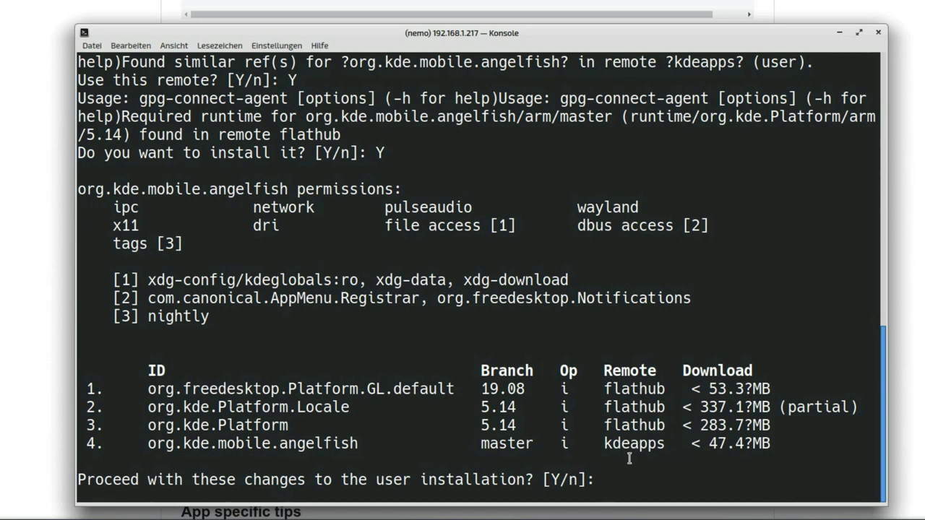
type("Y")
key("Return")
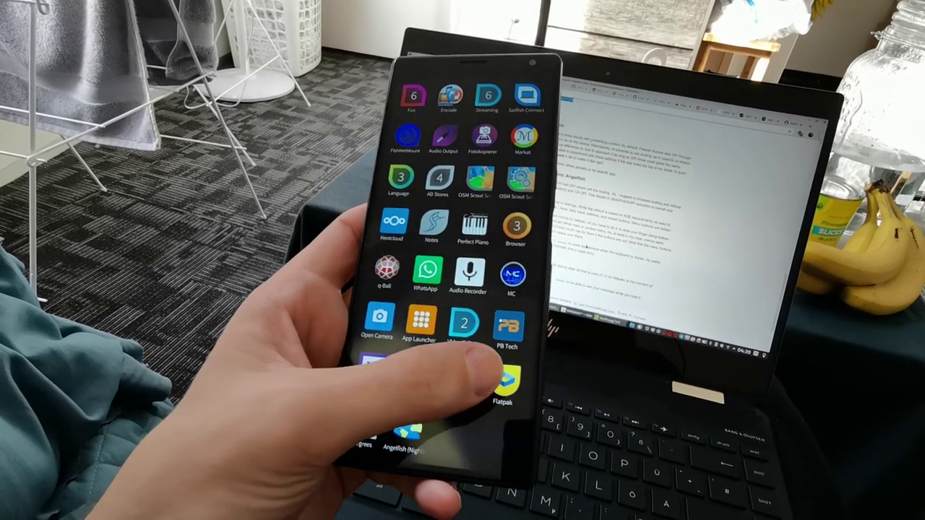
Step: Open Flatpak Runner to check Angelfish (Nightly) settings: scaling factor 3 and DPI 119
left_click(499, 428)
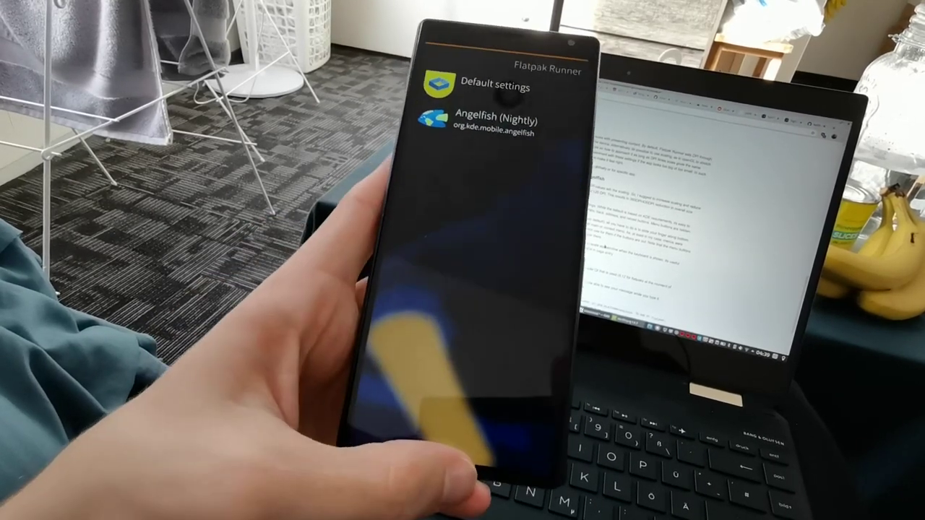
scroll(477, 303, "down", 5)
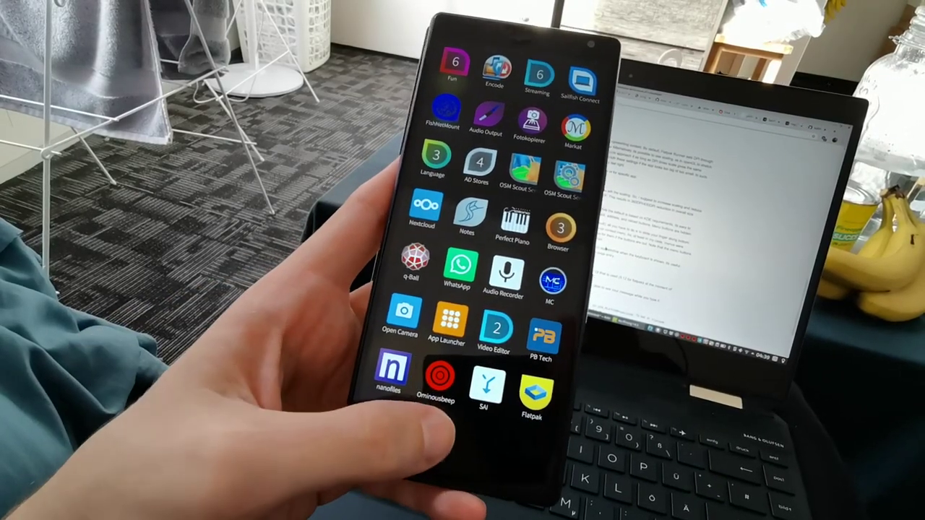
Step: Launch the Angelfish (Nightly) browser from the Sailfish OS app grid
left_click(426, 437)
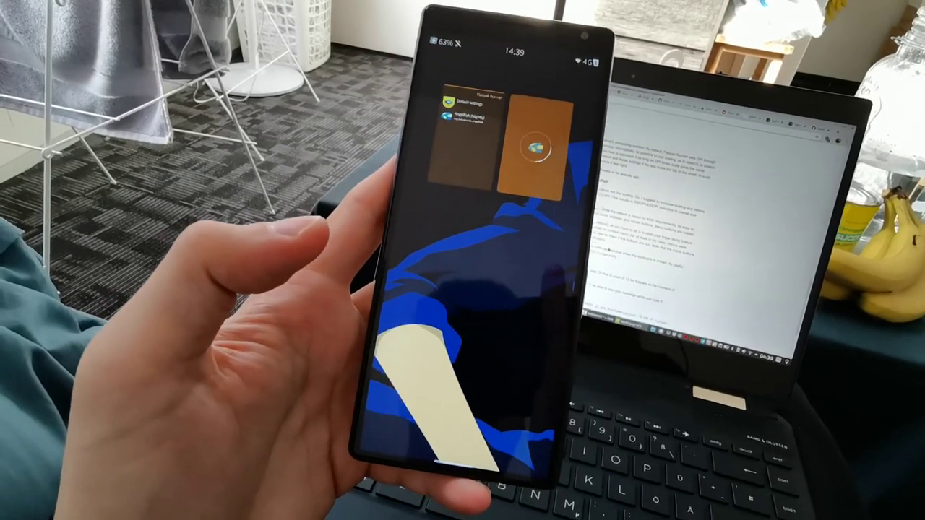